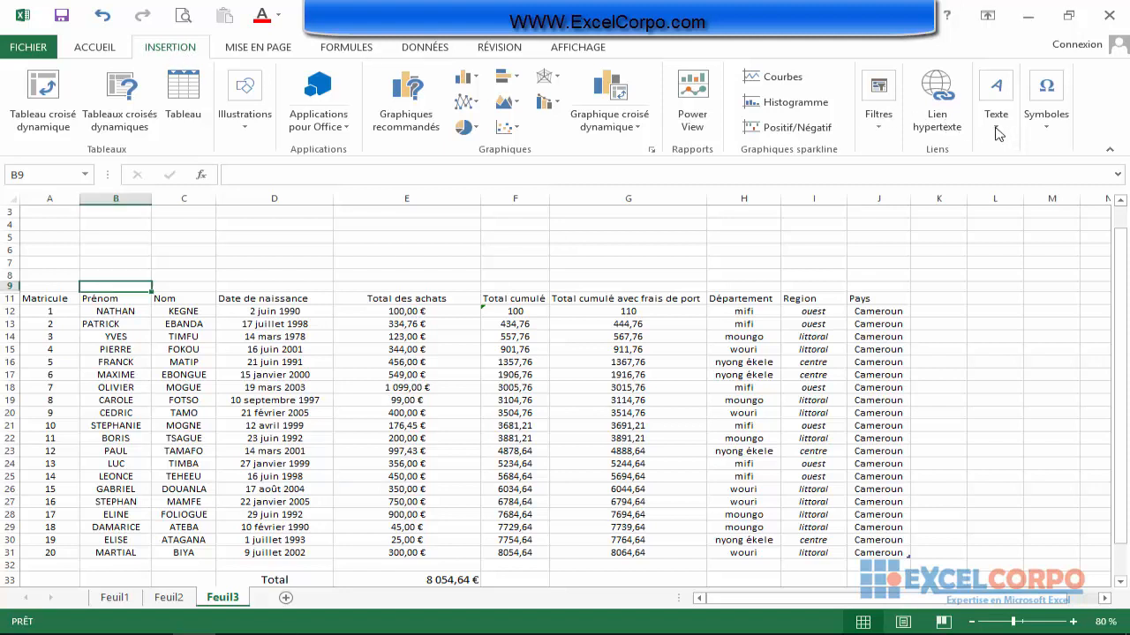
# - Insert a WordArt object in the solid gold style on the Feuil3 sheet
pyautogui.click(996, 129)
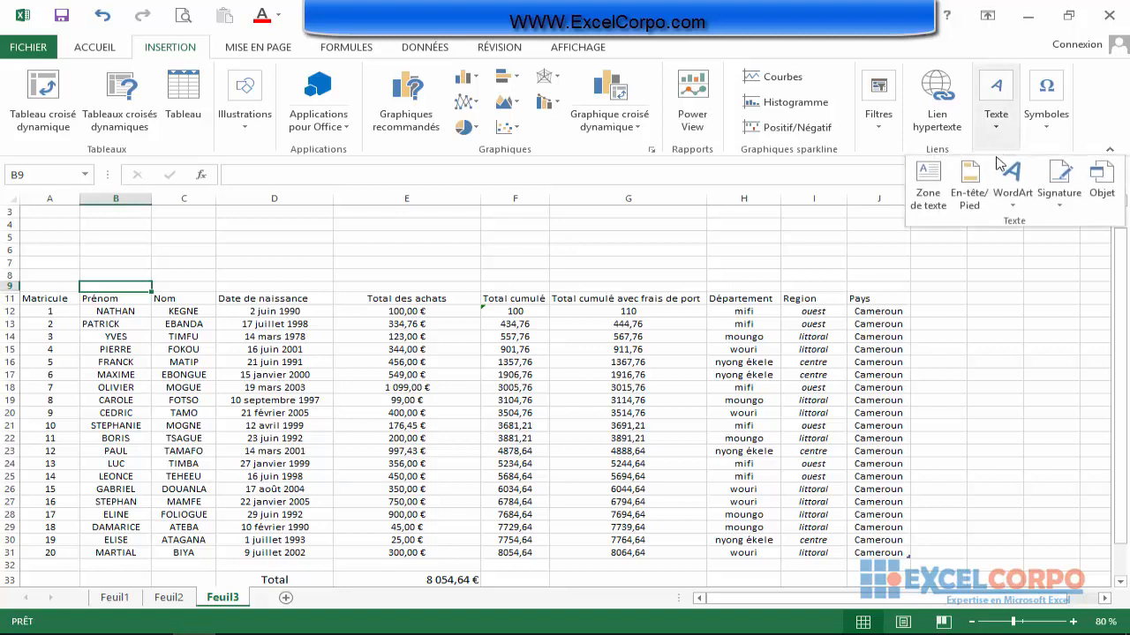
pyautogui.click(1015, 207)
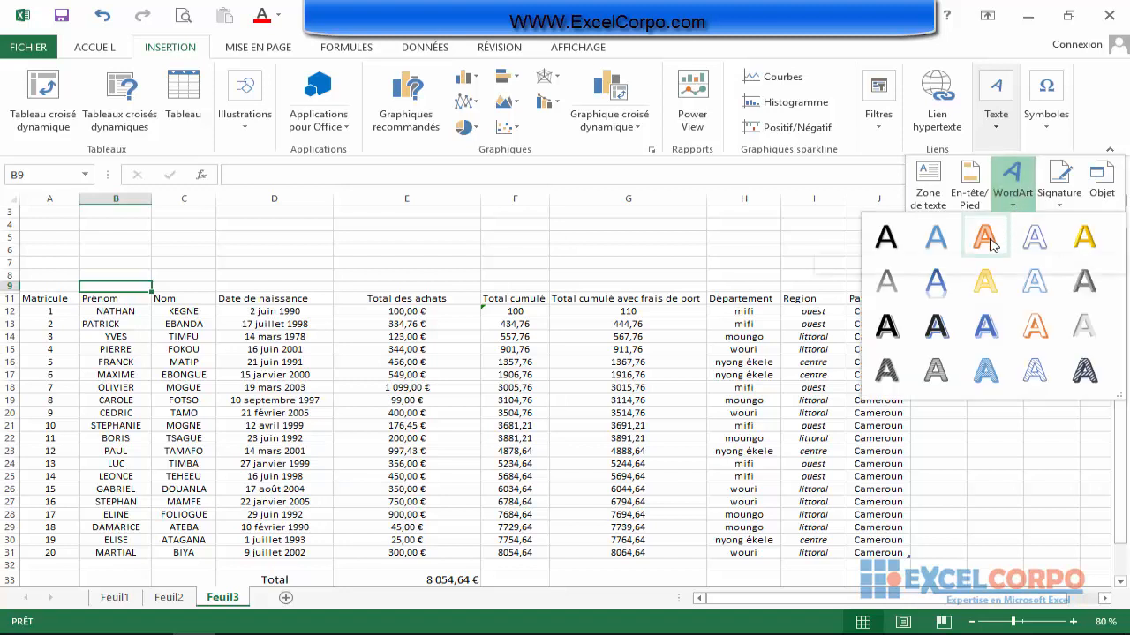
pyautogui.click(1085, 239)
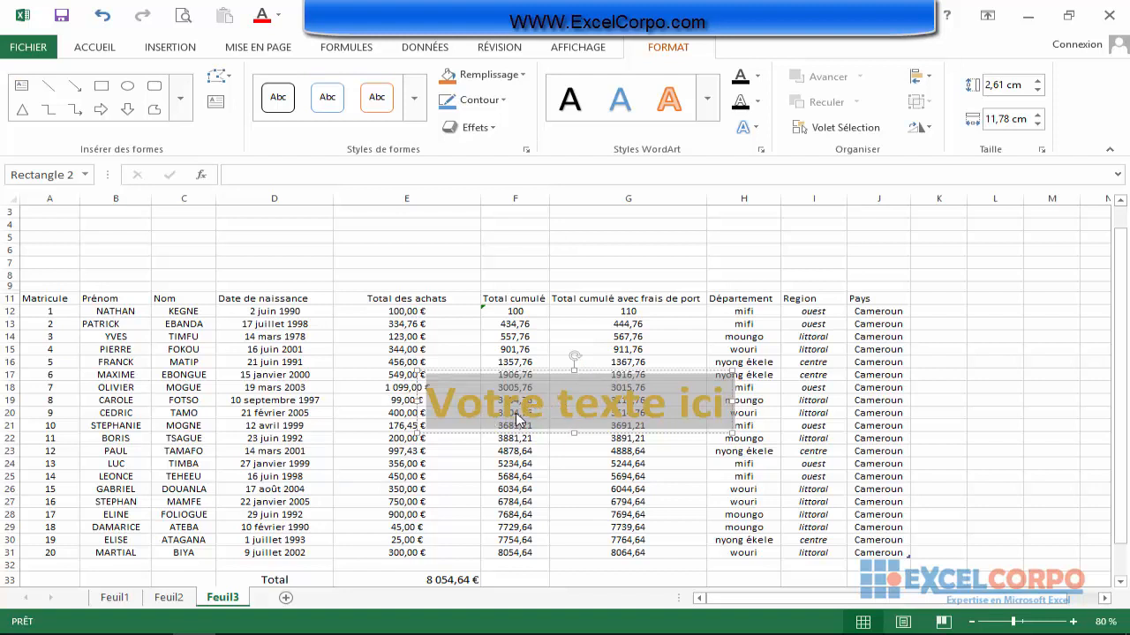
# - Replace the WordArt placeholder text with FICHE CLIENT
pyautogui.click(618, 402)
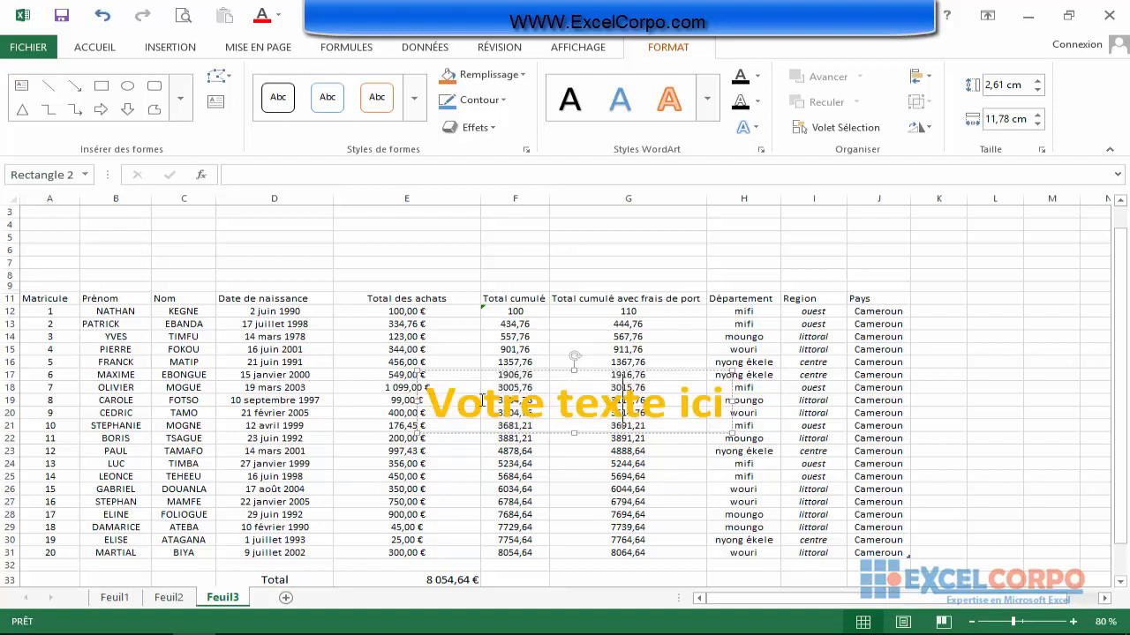
pyautogui.moveTo(430, 403); pyautogui.dragTo(722, 403)
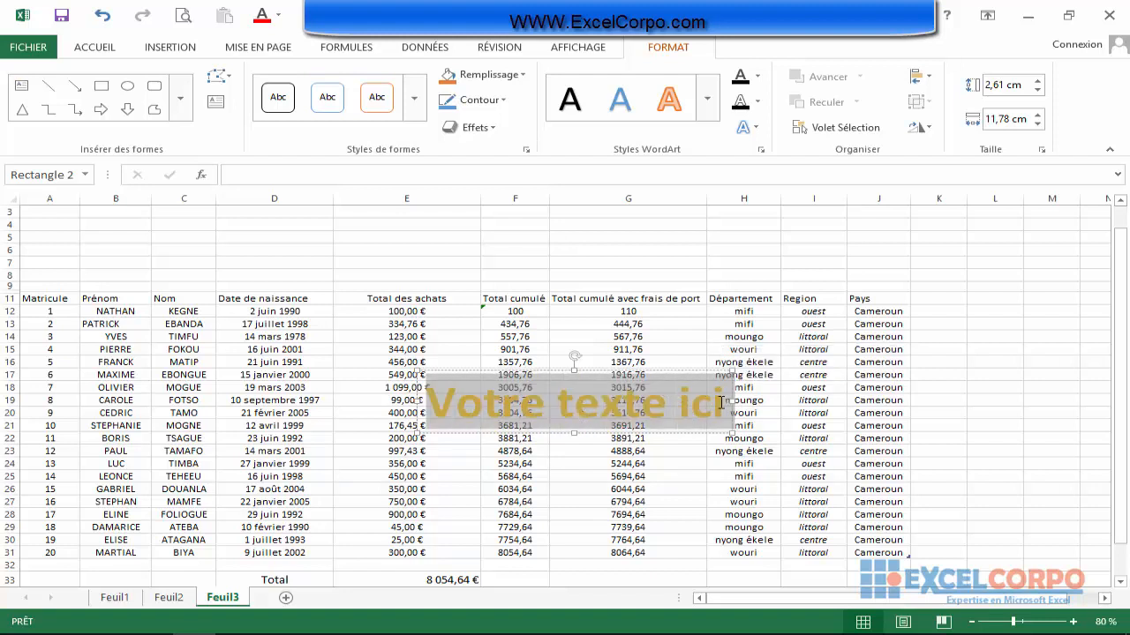
pyautogui.press('Delete')
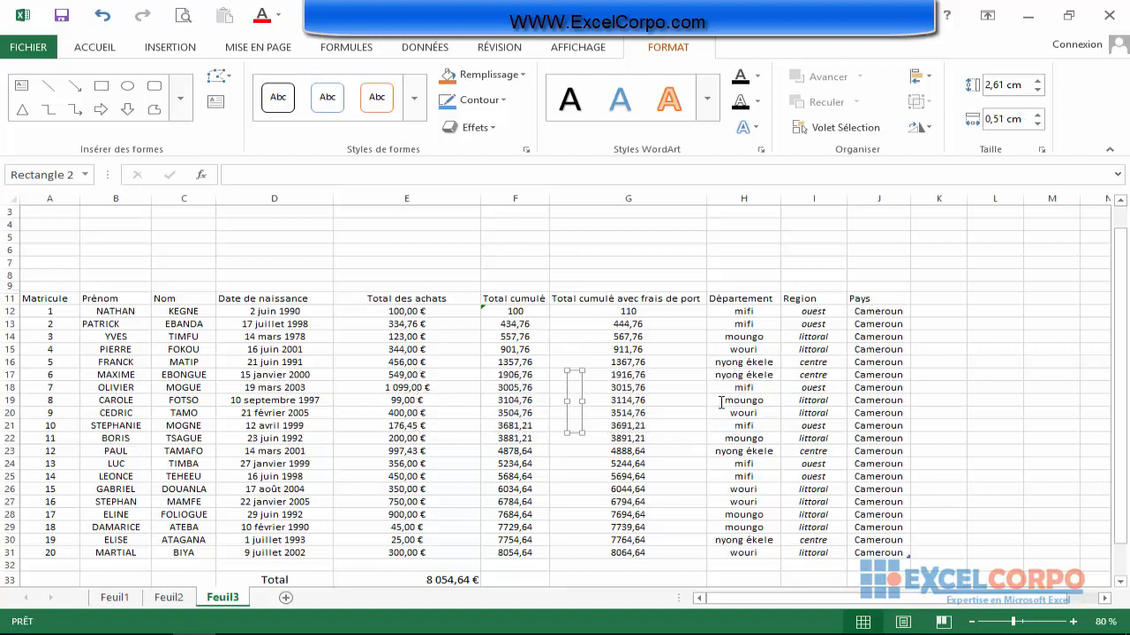
pyautogui.write('FICHE')
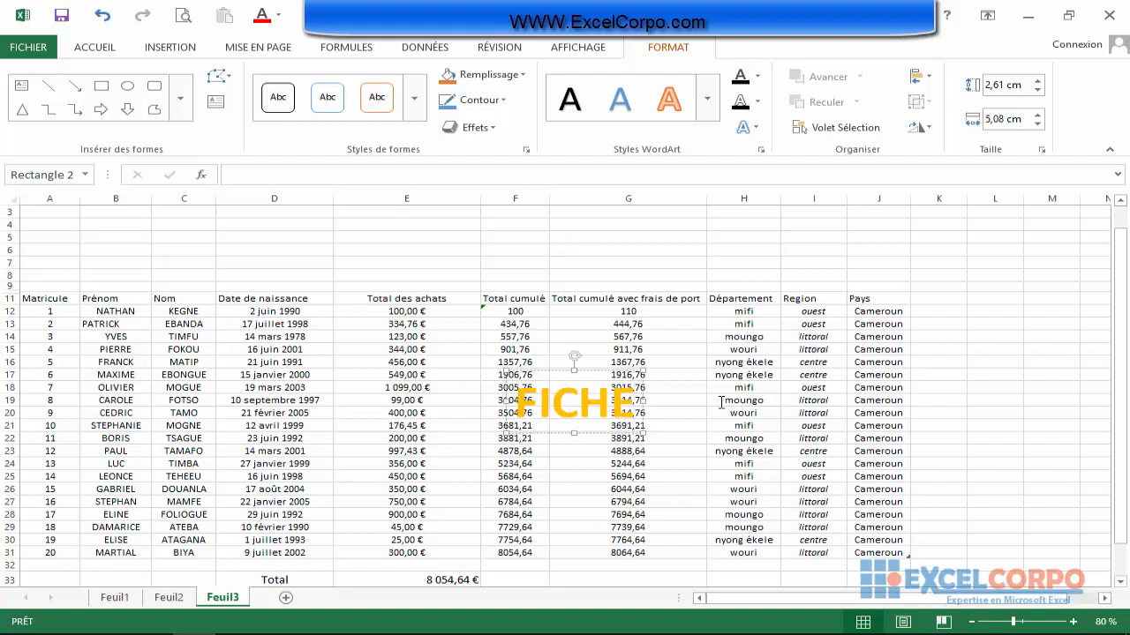
pyautogui.write(' CL')
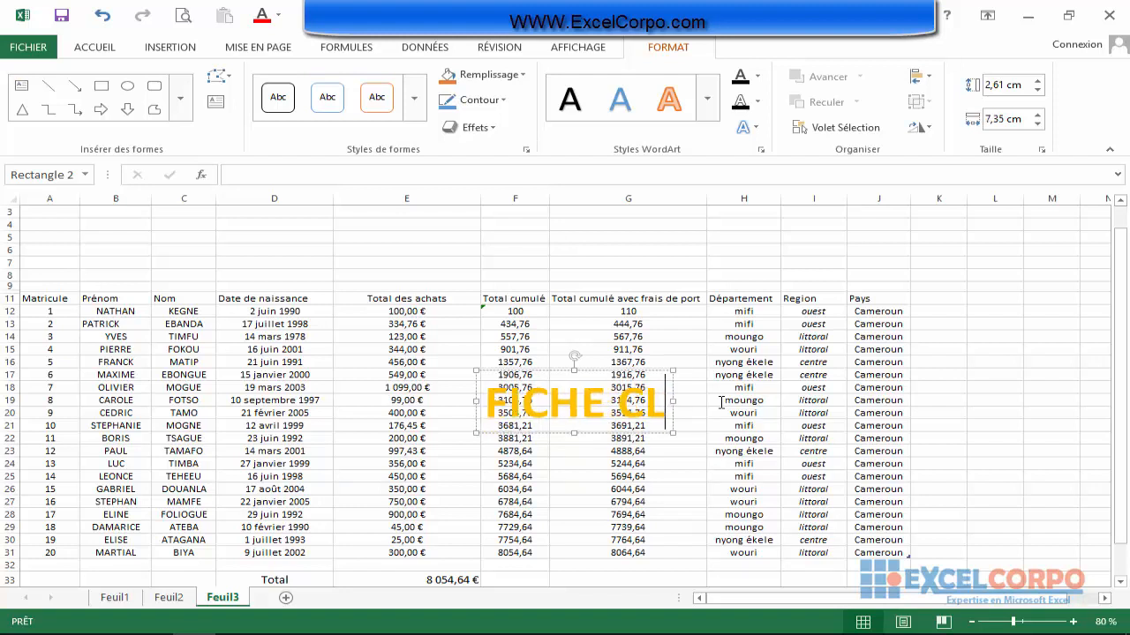
pyautogui.write('IENT')
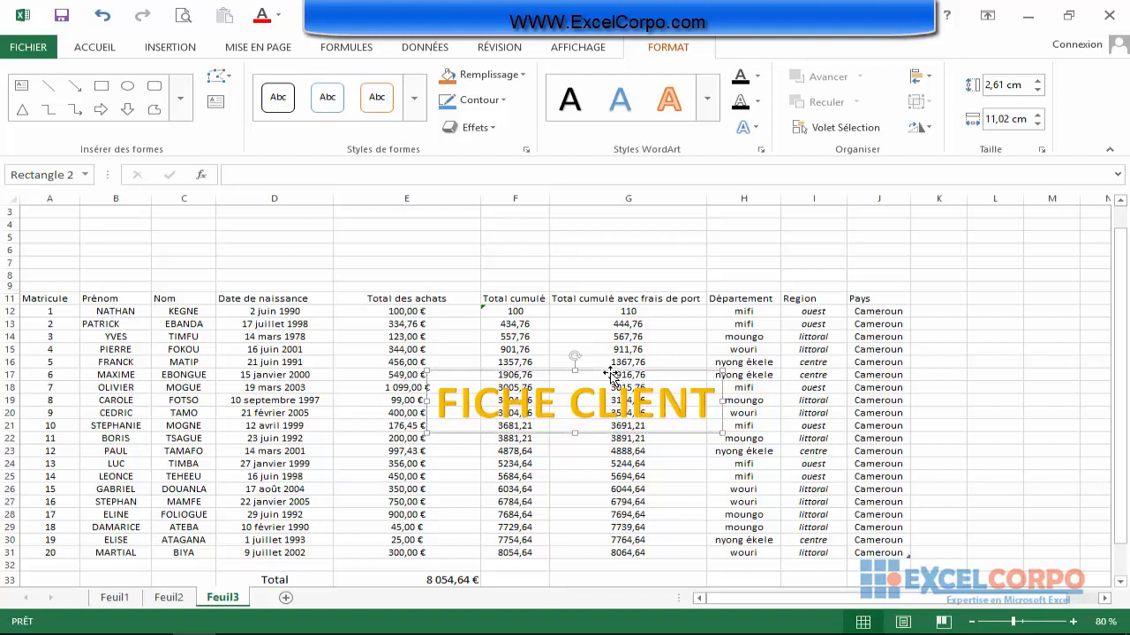
# - Move the FICHE CLIENT title above the table and resize its box to about 14.2 cm wide and 3.6 cm high
pyautogui.moveTo(609, 370); pyautogui.dragTo(557, 219)
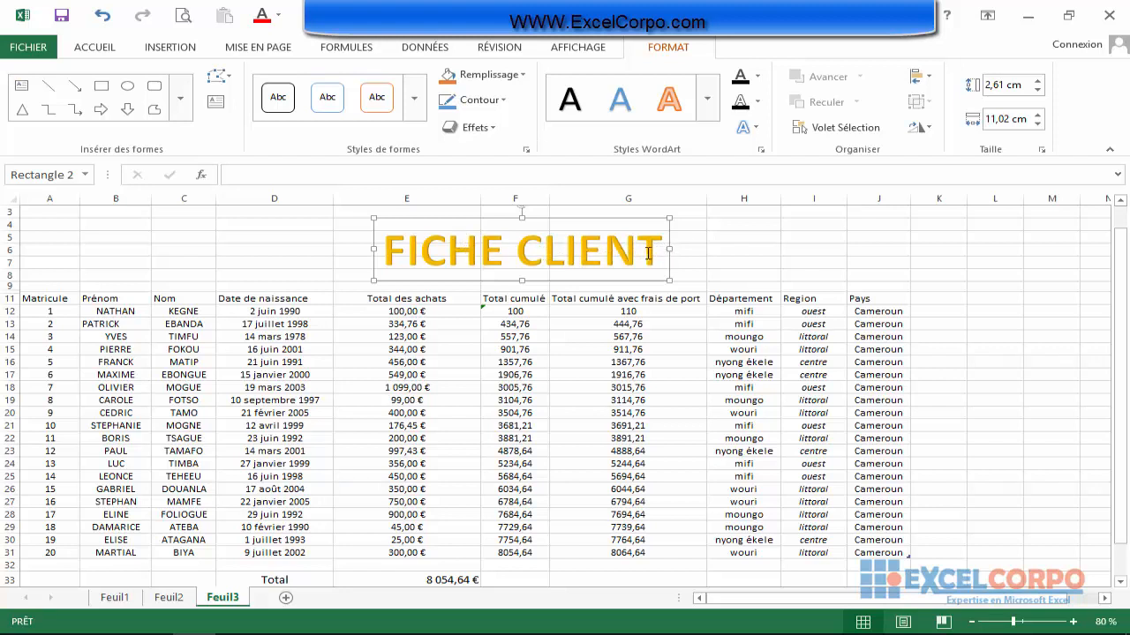
pyautogui.moveTo(669, 251); pyautogui.dragTo(706, 250)
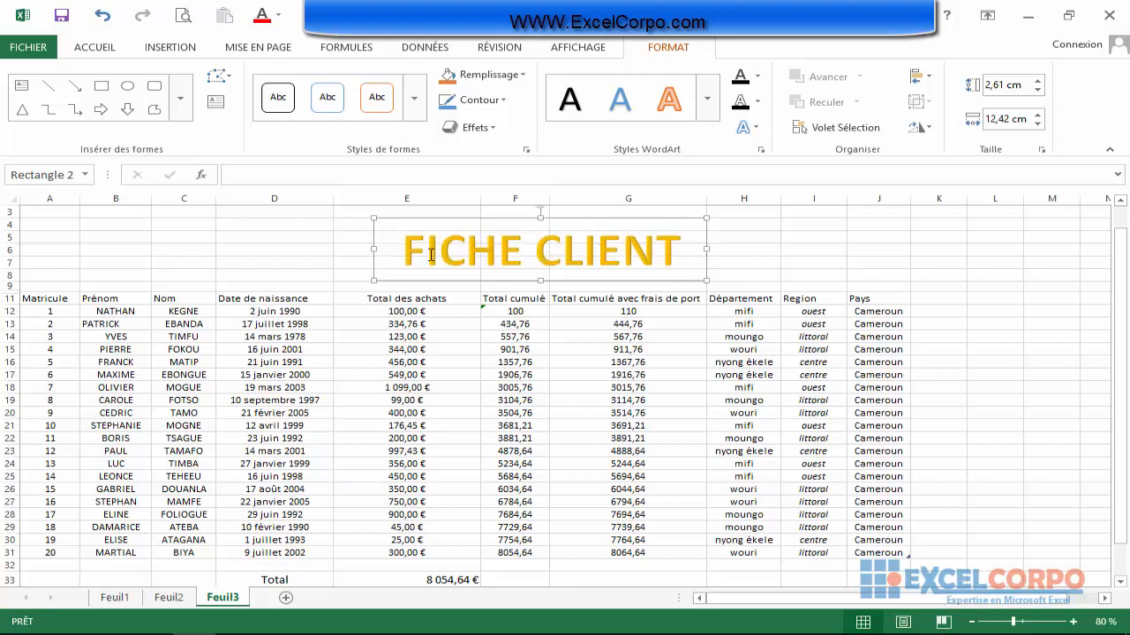
pyautogui.moveTo(374, 249); pyautogui.dragTo(328, 248)
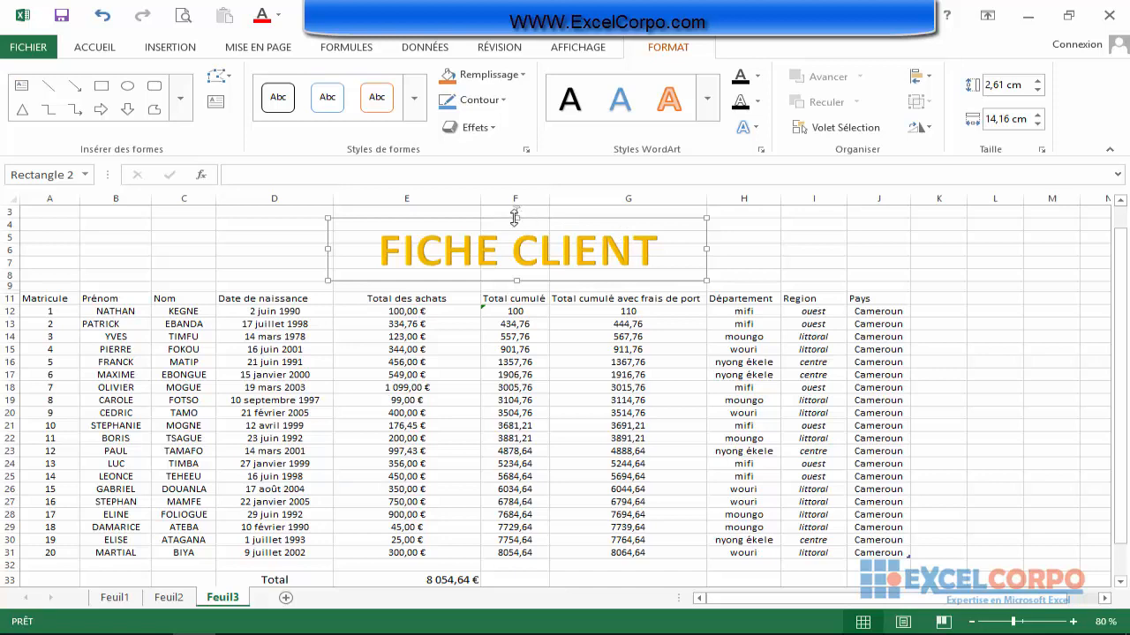
pyautogui.moveTo(517, 209); pyautogui.dragTo(518, 215)
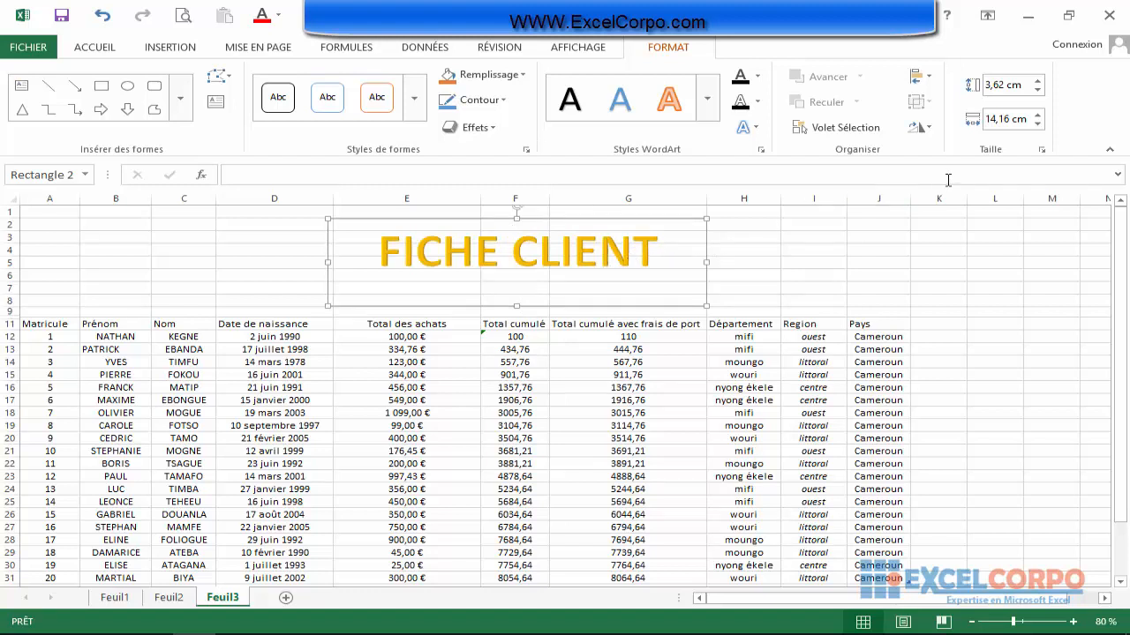
# - Set the height of the FICHE CLIENT title box to 5 cm
pyautogui.click(1021, 86)
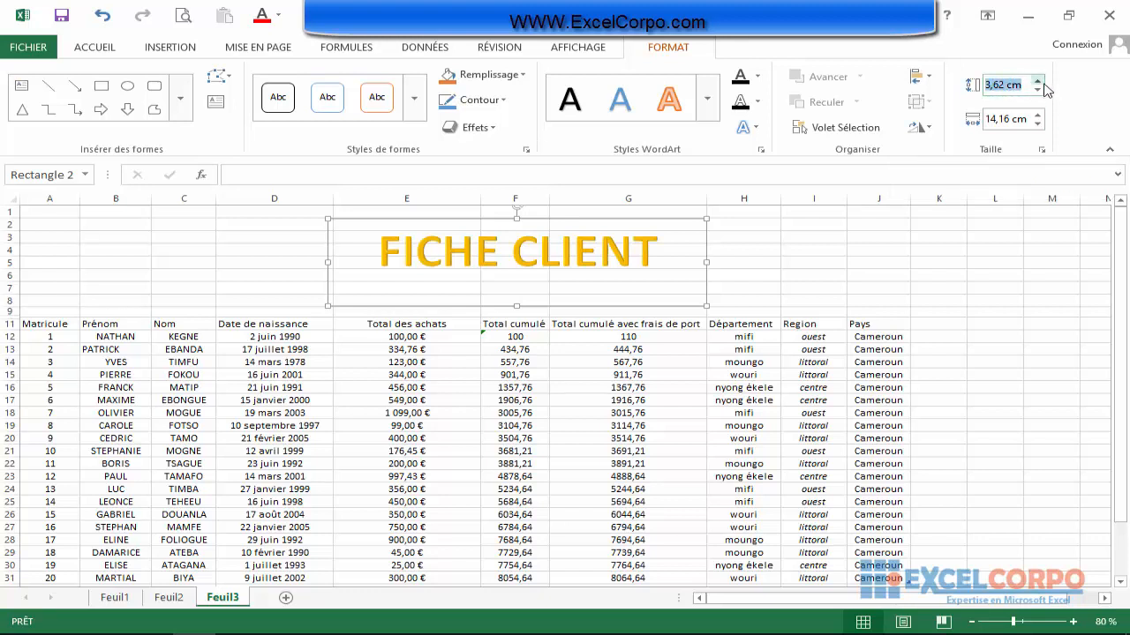
pyautogui.click(996, 84)
pyautogui.moveTo(997, 85); pyautogui.dragTo(984, 85)
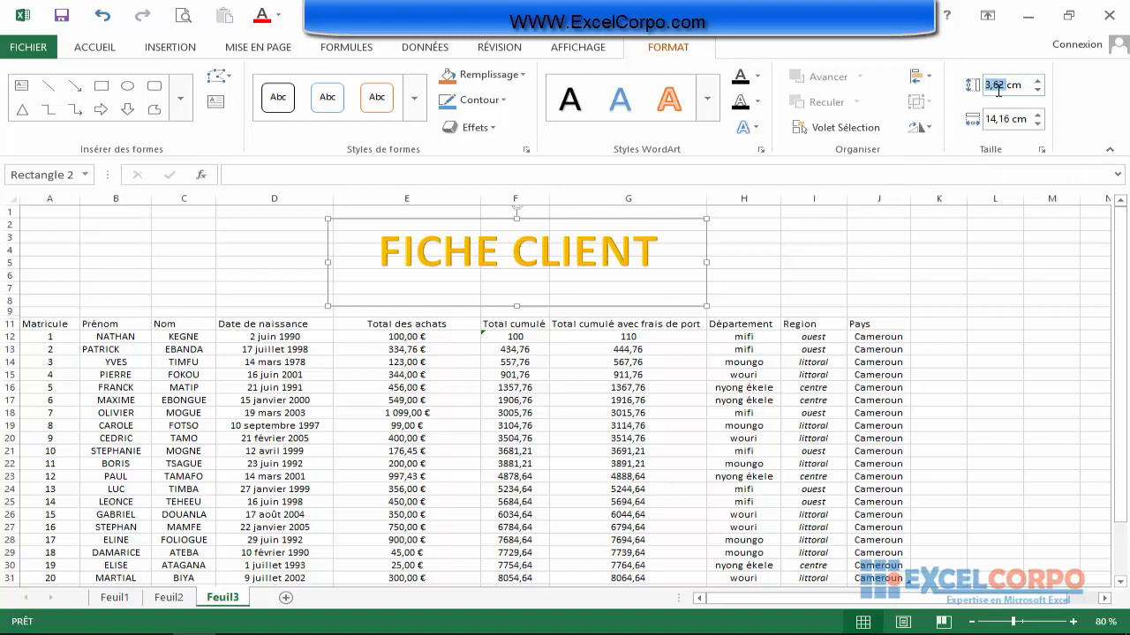
pyautogui.write('5')
pyautogui.press('Return')
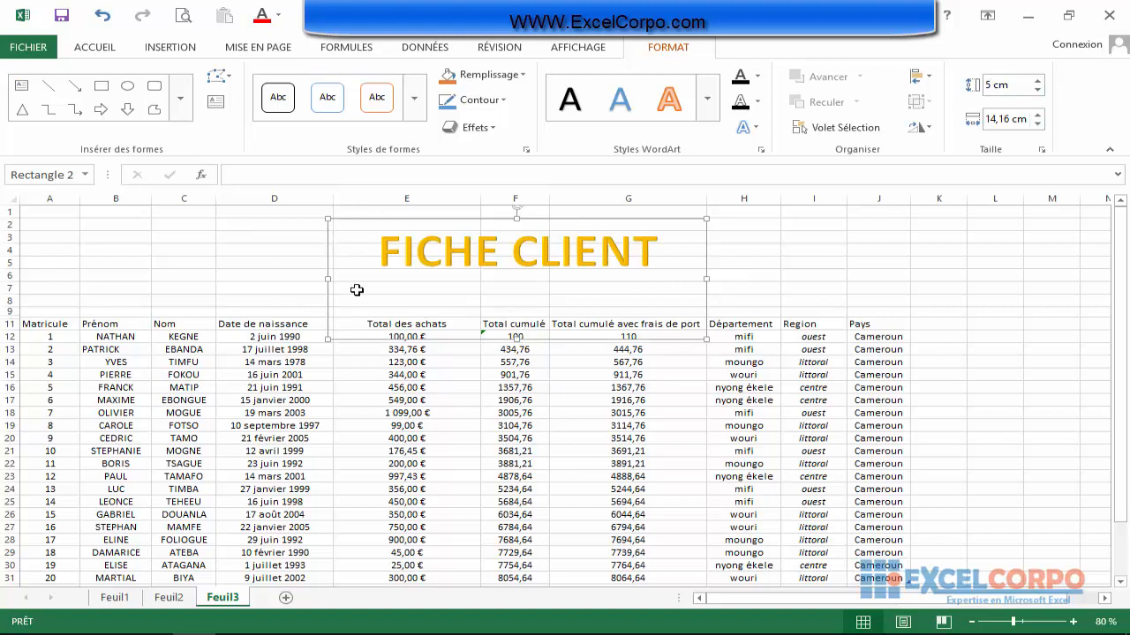
# - Reduce the title box's height to 3 cm so it stays clear of the table's header row
pyautogui.doubleClick(1038, 93)
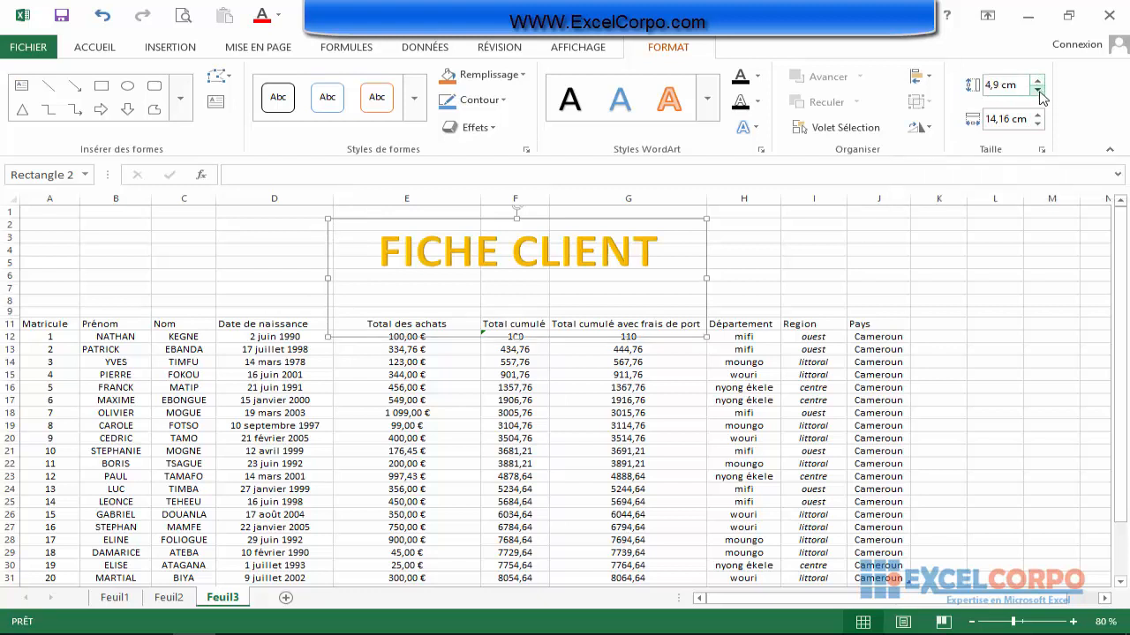
pyautogui.click(1038, 92)
pyautogui.doubleClick(1038, 92)
pyautogui.doubleClick(1038, 91)
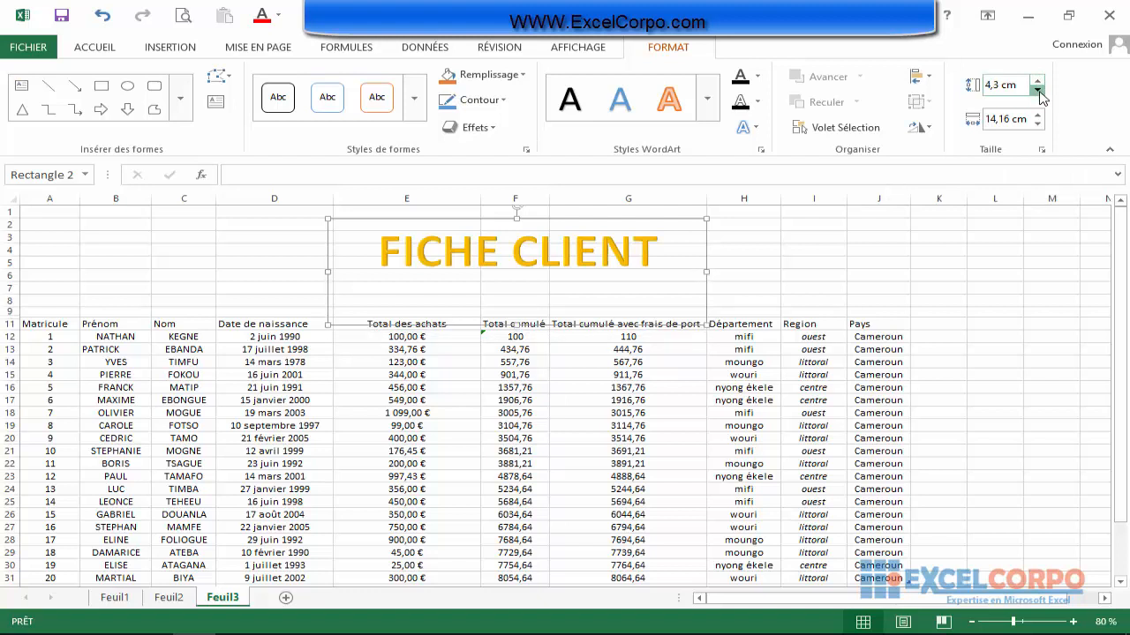
pyautogui.doubleClick(1038, 92)
pyautogui.doubleClick(1038, 92)
pyautogui.doubleClick(1038, 92)
pyautogui.doubleClick(1038, 92)
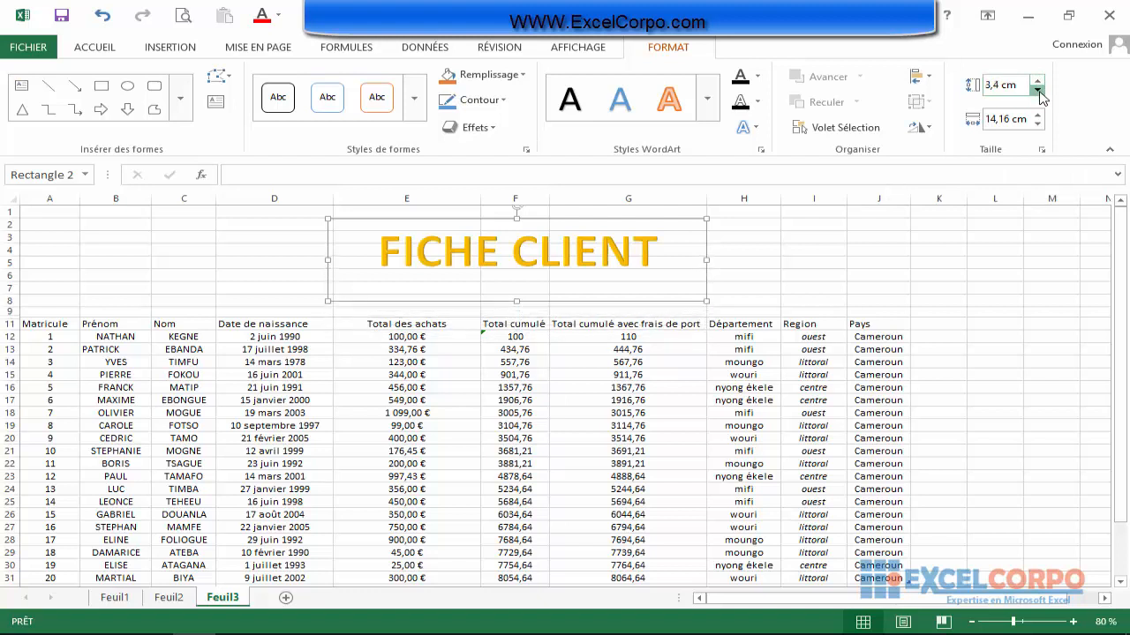
pyautogui.doubleClick(1038, 92)
pyautogui.click(1038, 92)
pyautogui.click(1038, 92)
pyautogui.click(1038, 92)
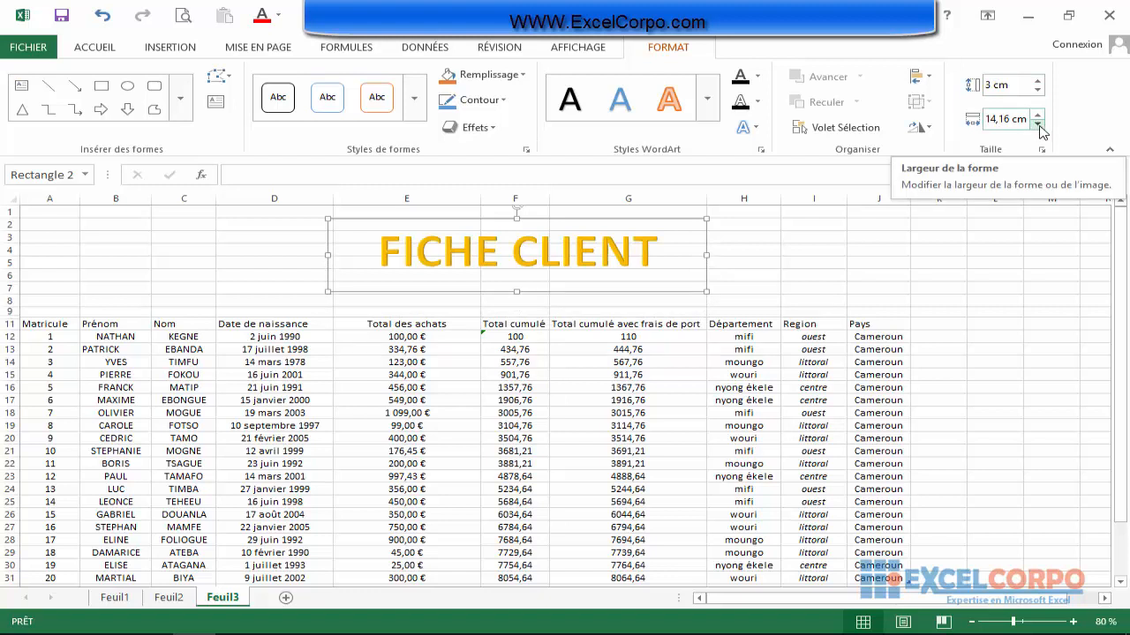
# - Adjust the title box's width to 15.3 cm
pyautogui.doubleClick(1038, 125)
pyautogui.doubleClick(1038, 126)
pyautogui.click(1038, 125)
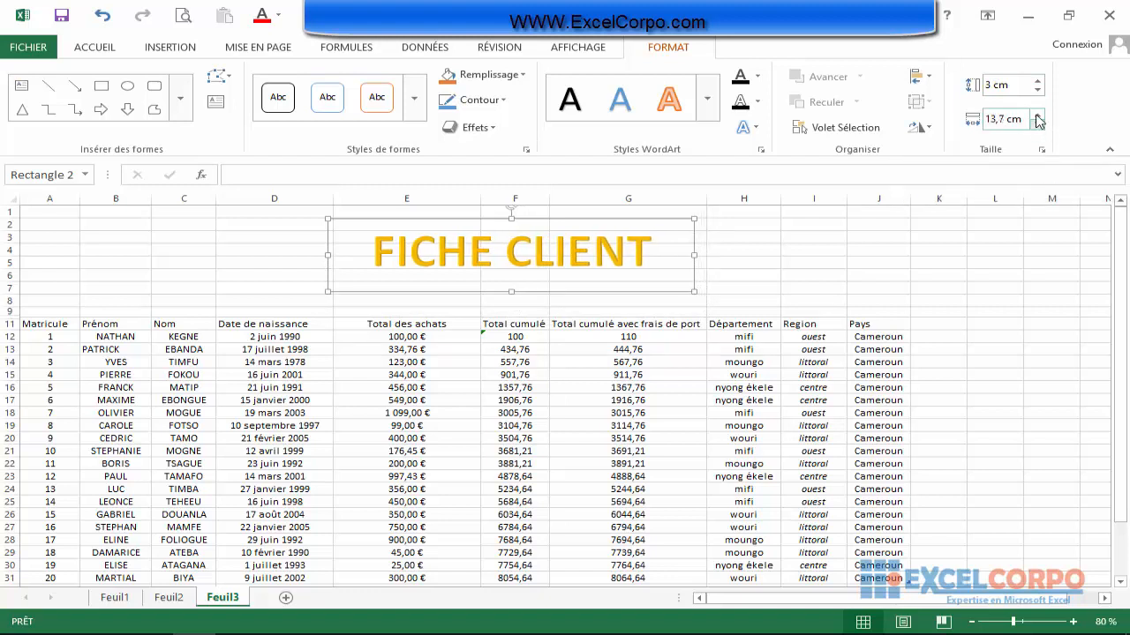
pyautogui.doubleClick(1038, 115)
pyautogui.doubleClick(1038, 115)
pyautogui.doubleClick(1038, 114)
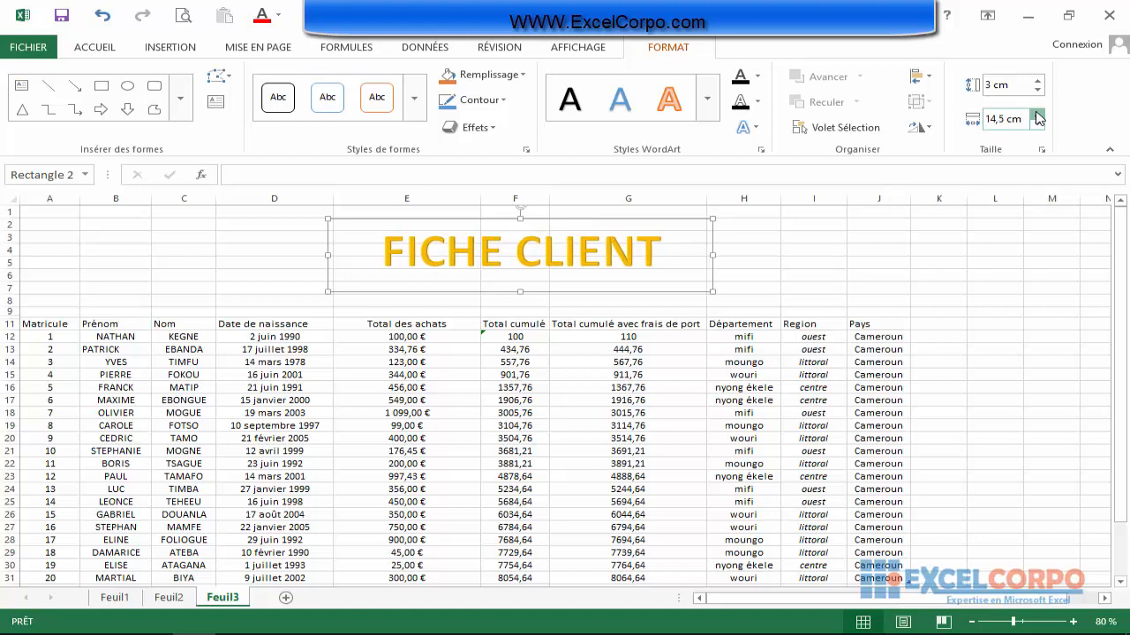
pyautogui.doubleClick(1038, 115)
pyautogui.doubleClick(1038, 115)
pyautogui.click(1038, 115)
pyautogui.doubleClick(1038, 115)
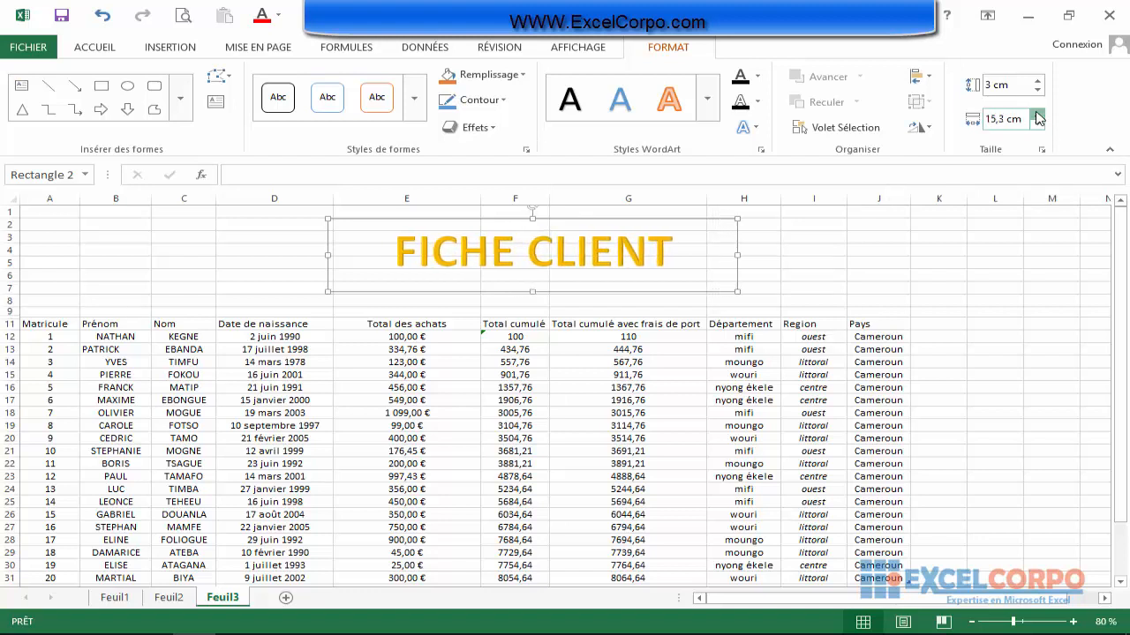
pyautogui.click(1038, 115)
# - Apply the solid dark blue shape style to the FICHE CLIENT title box
pyautogui.click(414, 104)
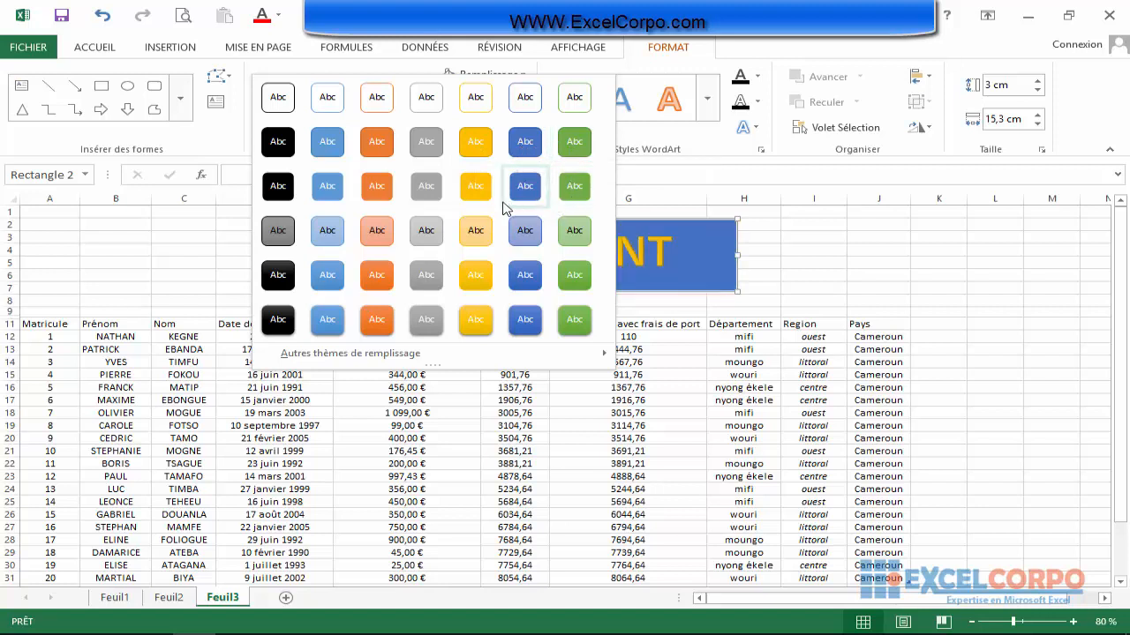
pyautogui.click(525, 146)
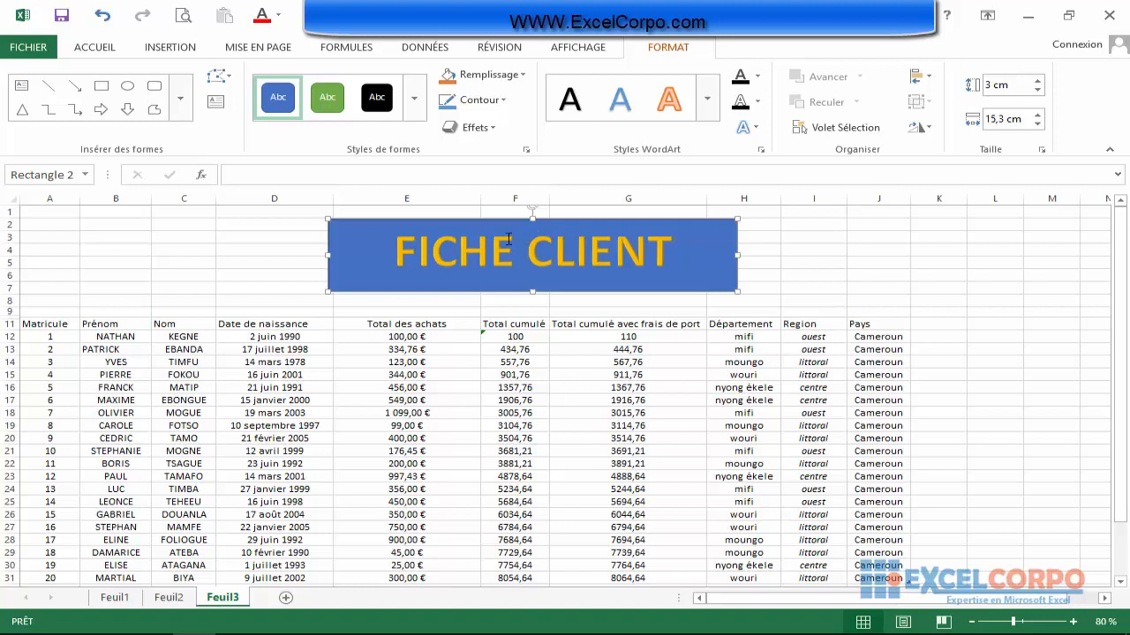
# - Fill the title box with the lightest gold theme tint and give it an orange theme outline
pyautogui.click(525, 76)
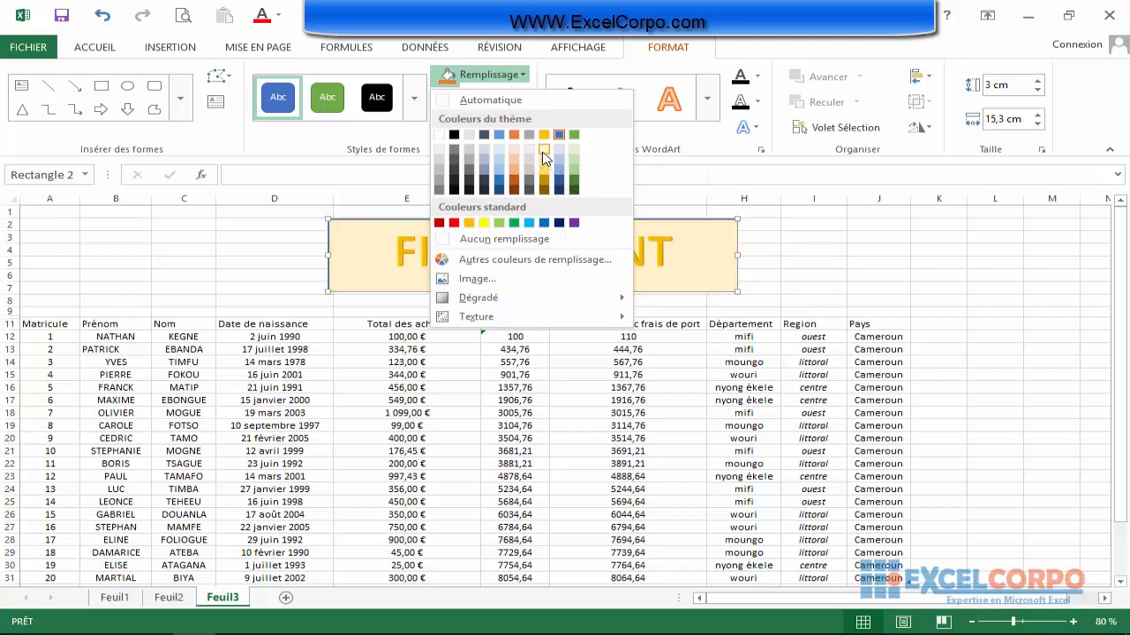
pyautogui.click(543, 157)
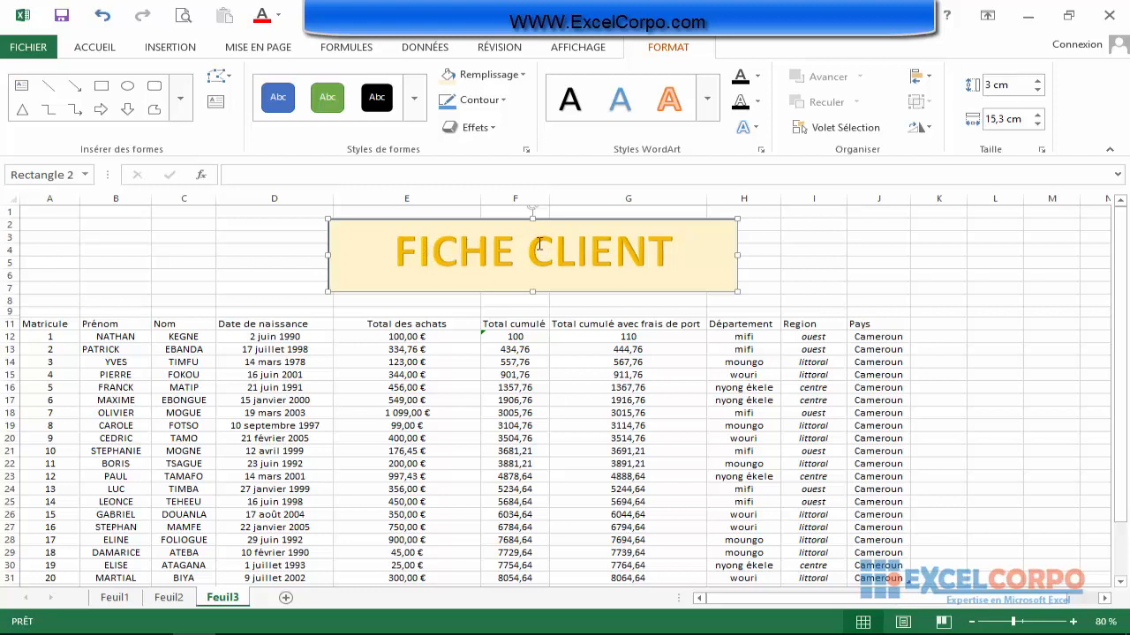
pyautogui.click(505, 102)
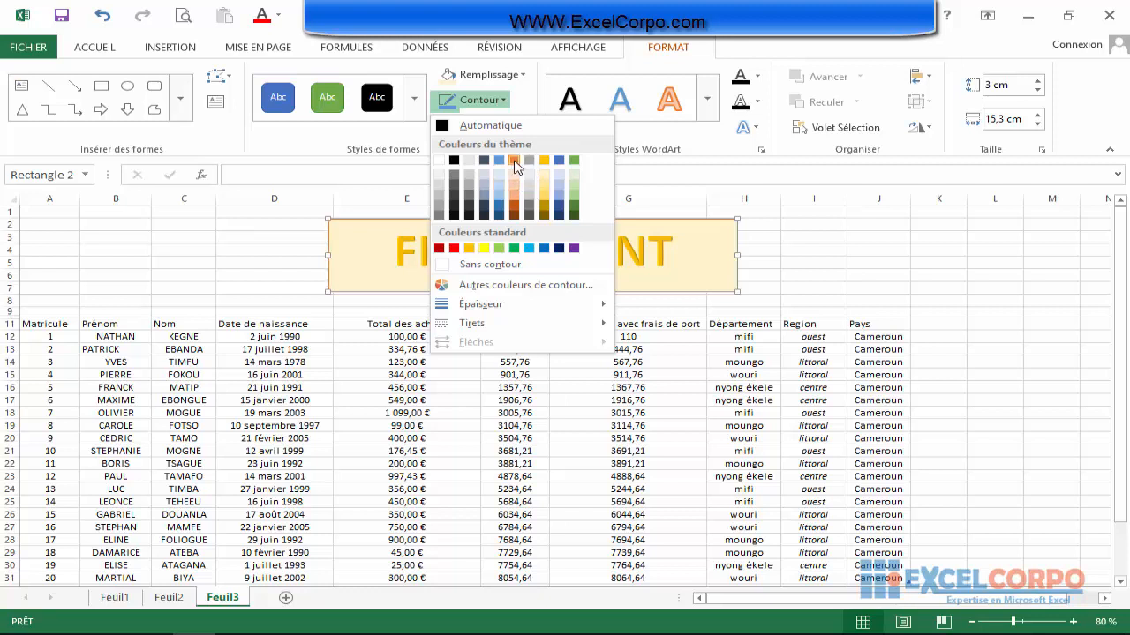
pyautogui.click(515, 161)
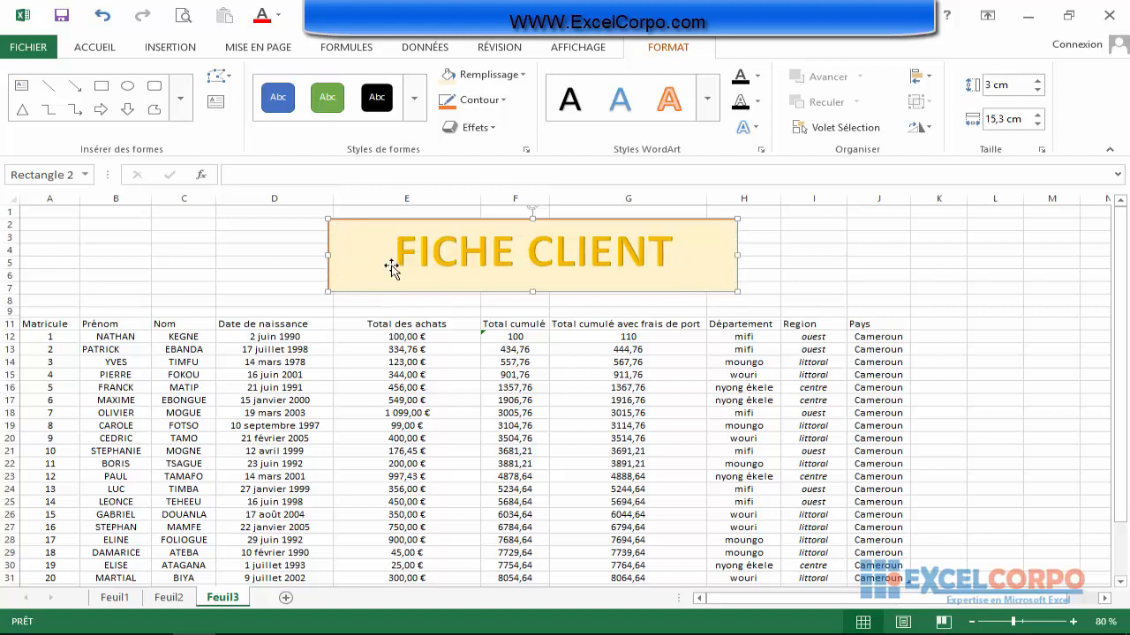
pyautogui.moveTo(444, 628)
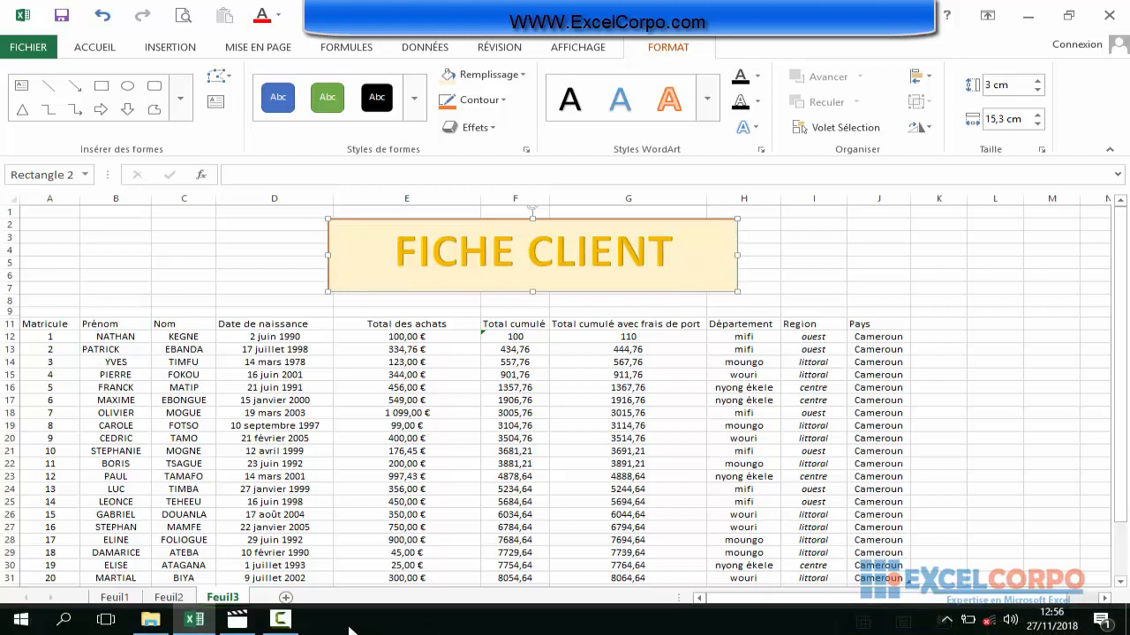
pyautogui.moveTo(282, 623)
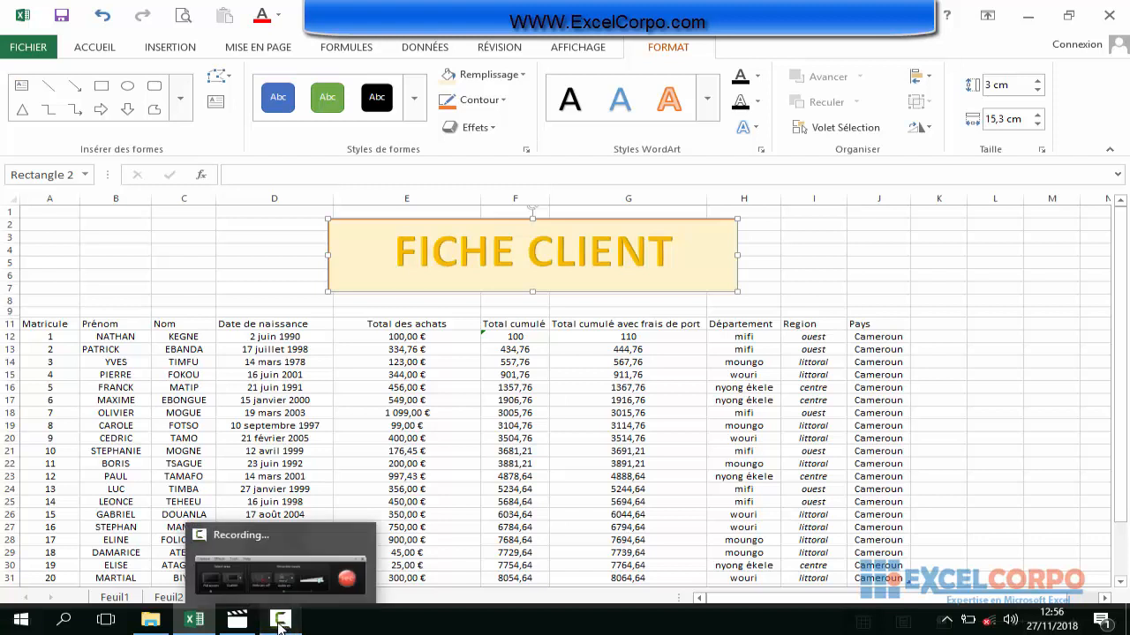
pyautogui.click(283, 623)
pyautogui.click(918, 559)
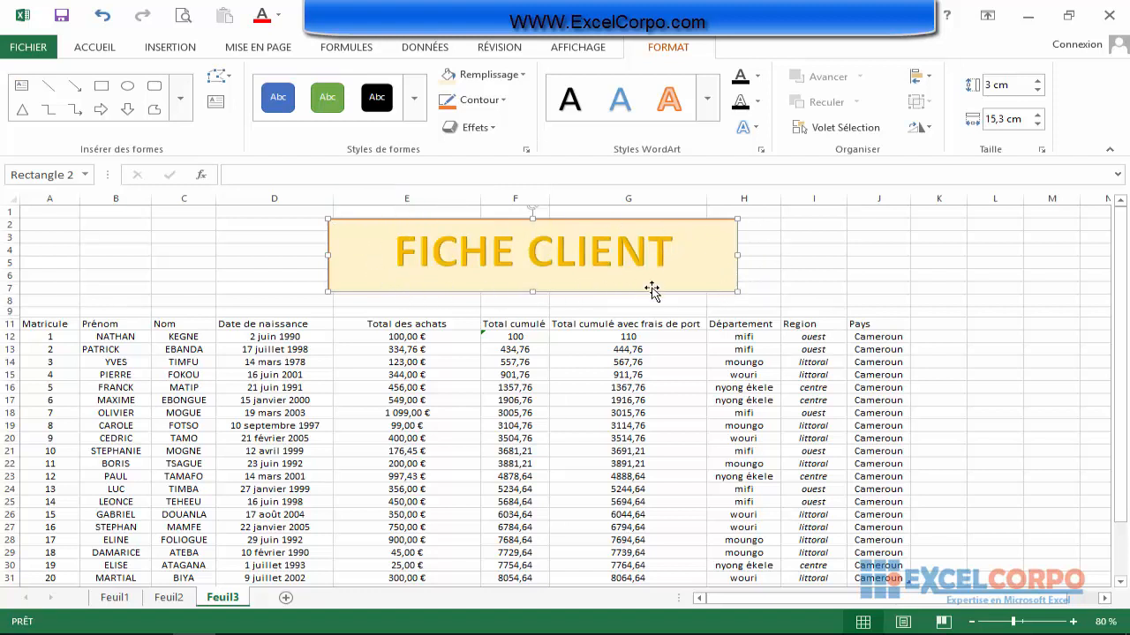
# - Apply the medium grey WordArt style with a dark outline to the FICHE CLIENT text
pyautogui.click(707, 103)
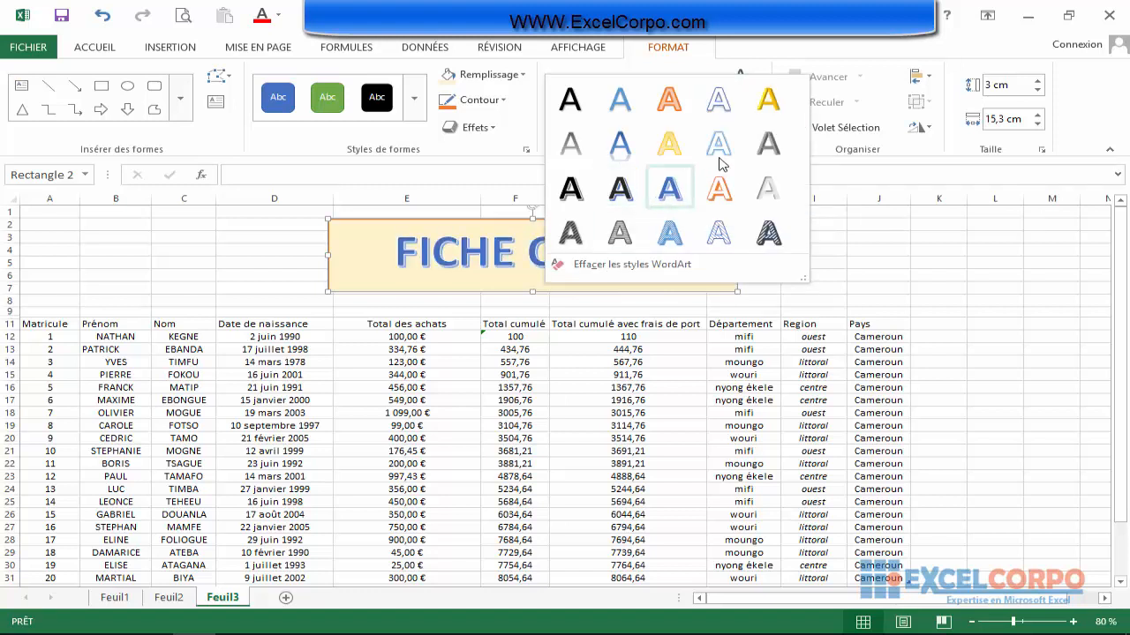
pyautogui.click(856, 242)
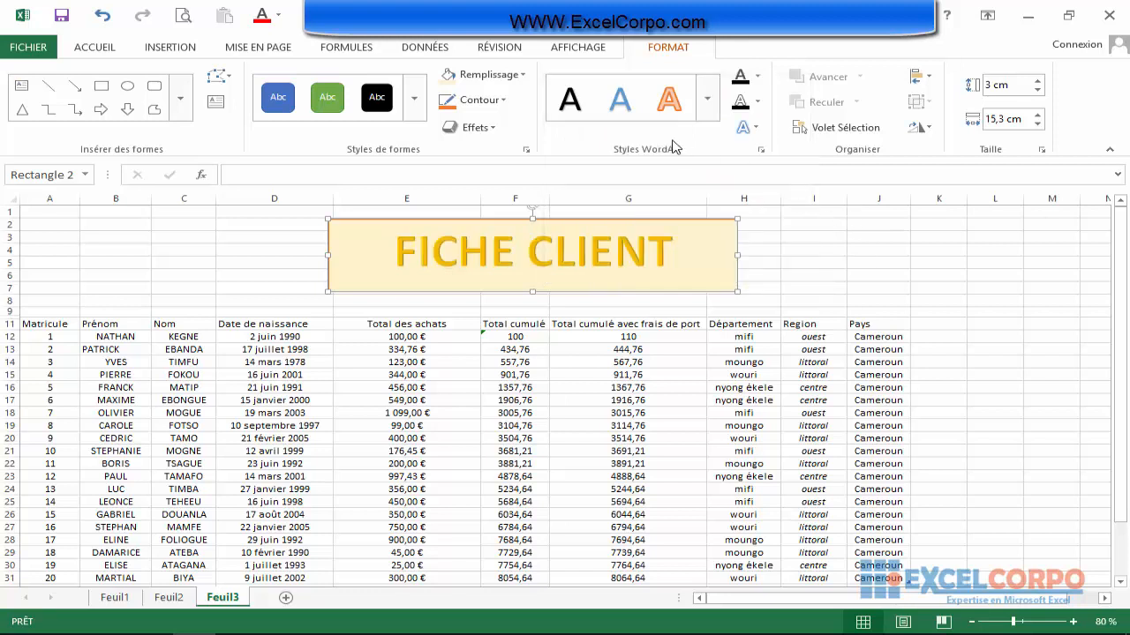
pyautogui.click(706, 107)
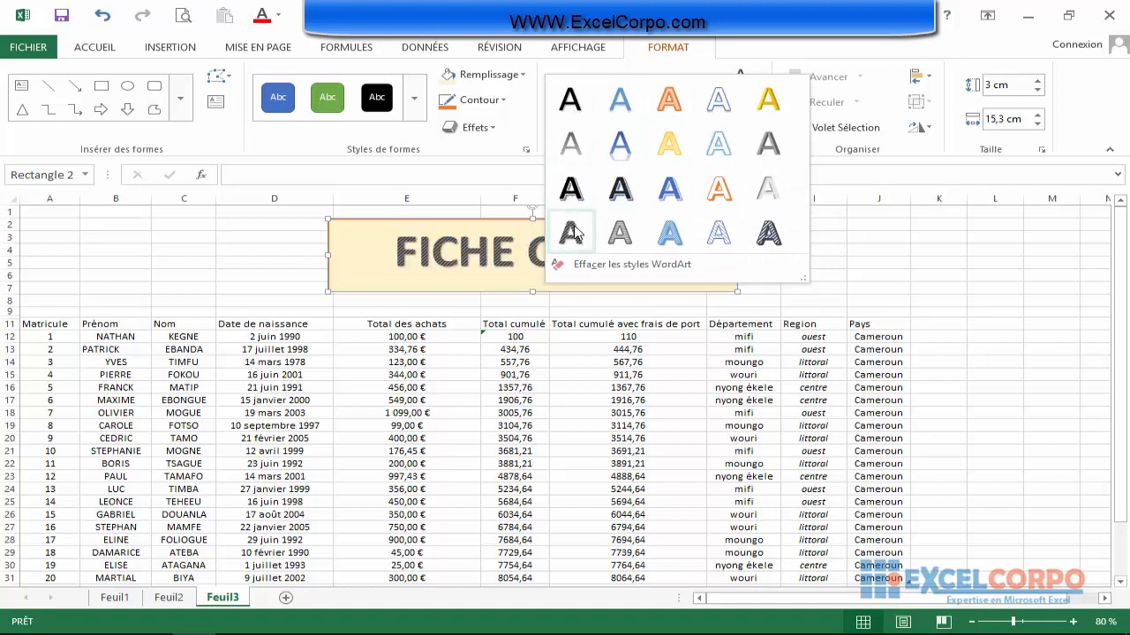
pyautogui.click(620, 235)
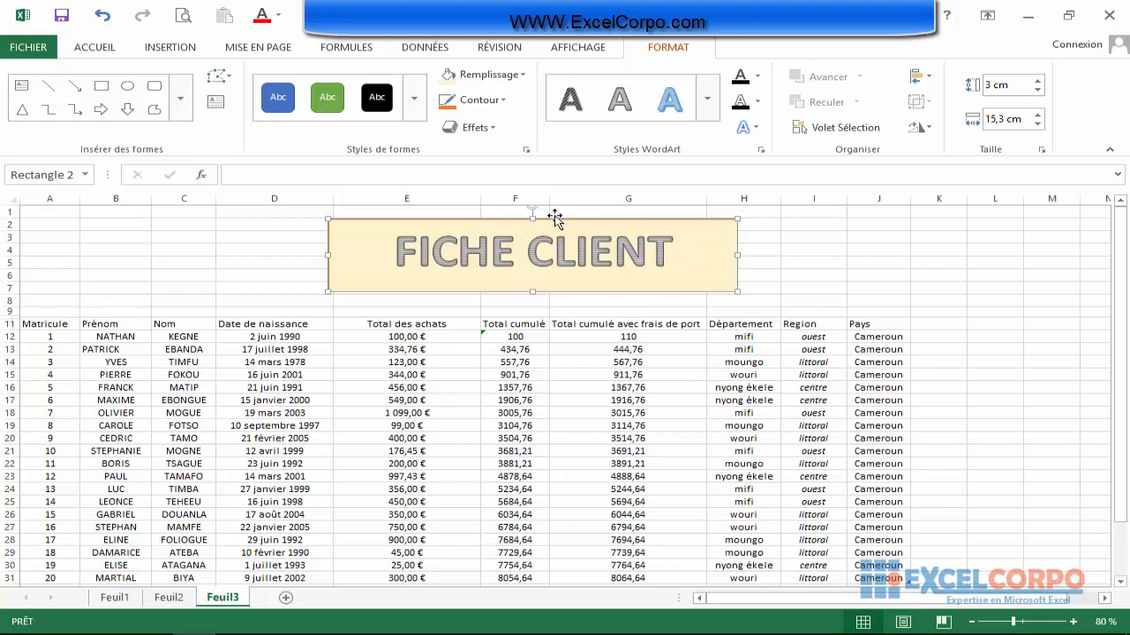
# - Flip the FICHE CLIENT title box horizontally
pyautogui.click(929, 131)
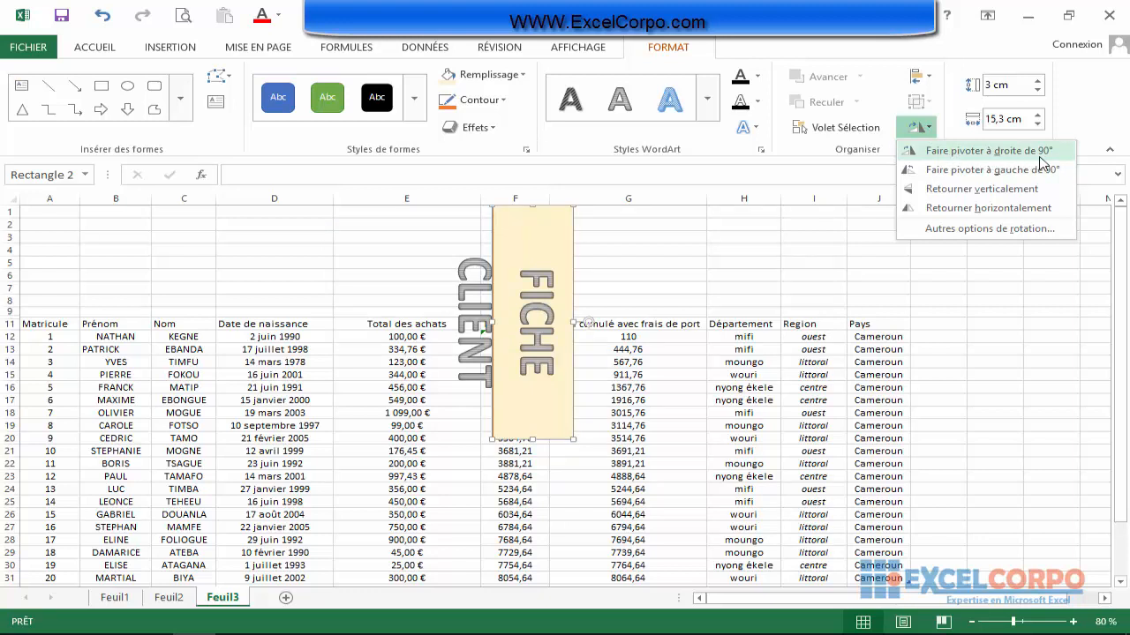
pyautogui.click(982, 210)
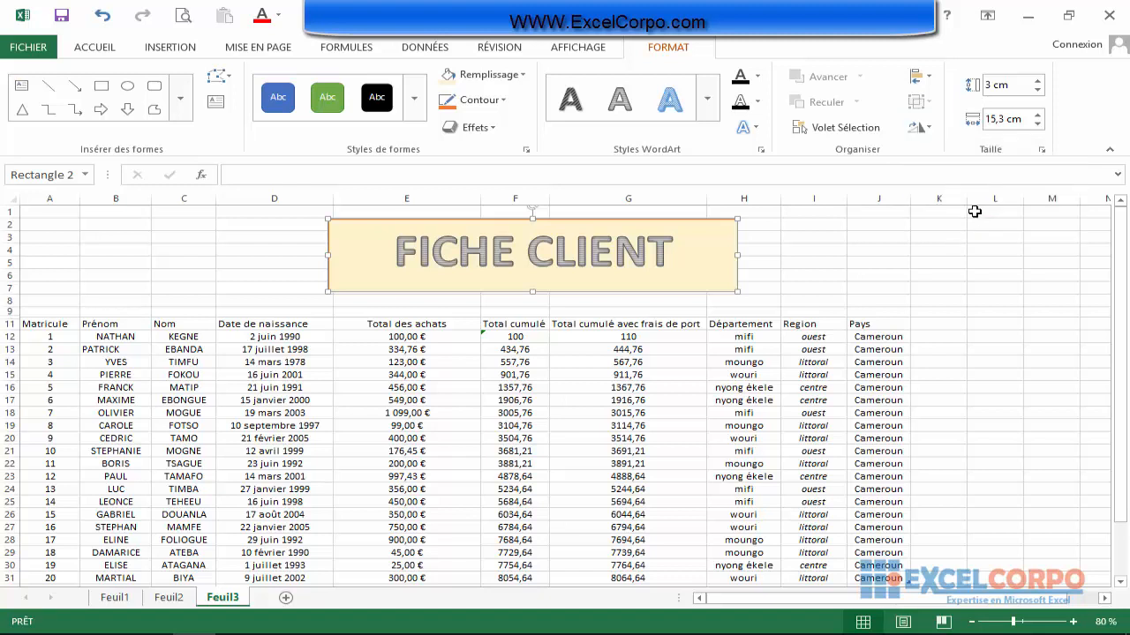